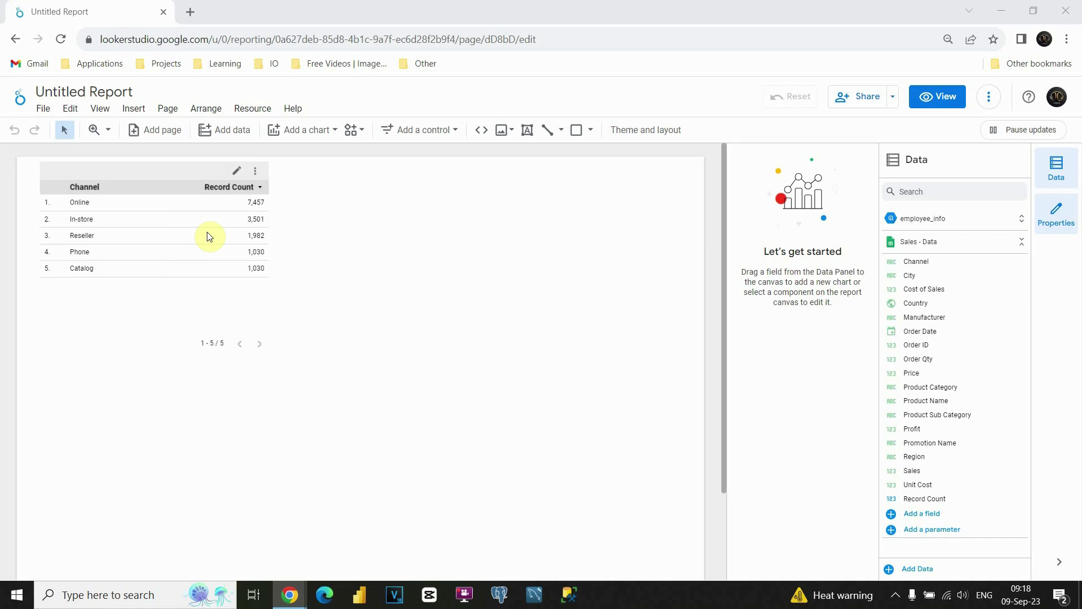
- Select the Channel/Record Count table to show its Chart setup settings
{"action": "left_click", "coordinate": [189, 180]}
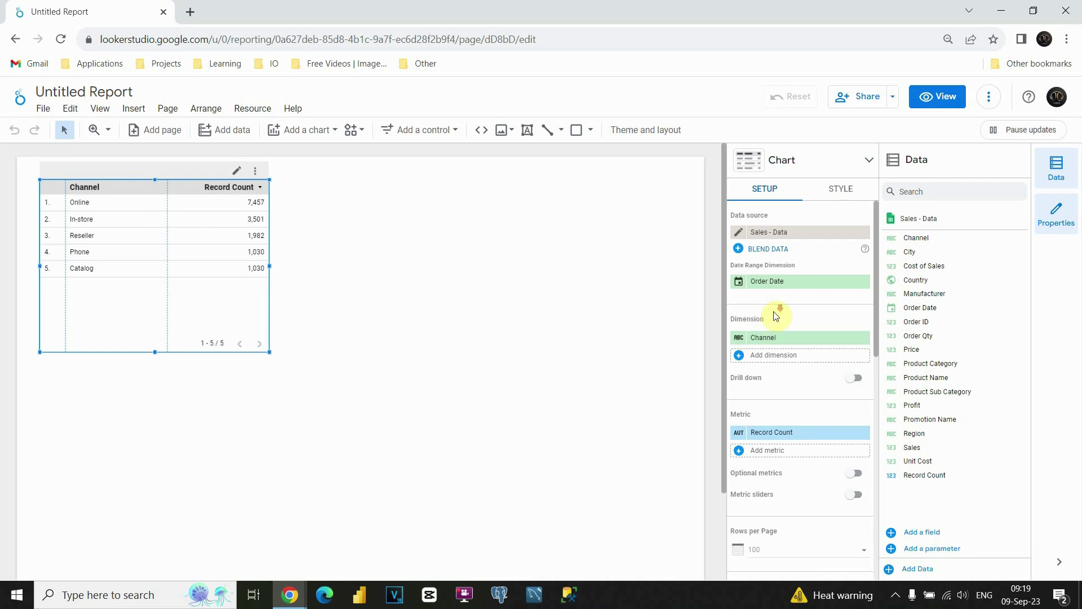
{"action": "scroll", "coordinate": [775, 315], "scroll_direction": "down", "scroll_amount": 3}
{"action": "scroll", "coordinate": [777, 317], "scroll_direction": "down", "scroll_amount": 2}
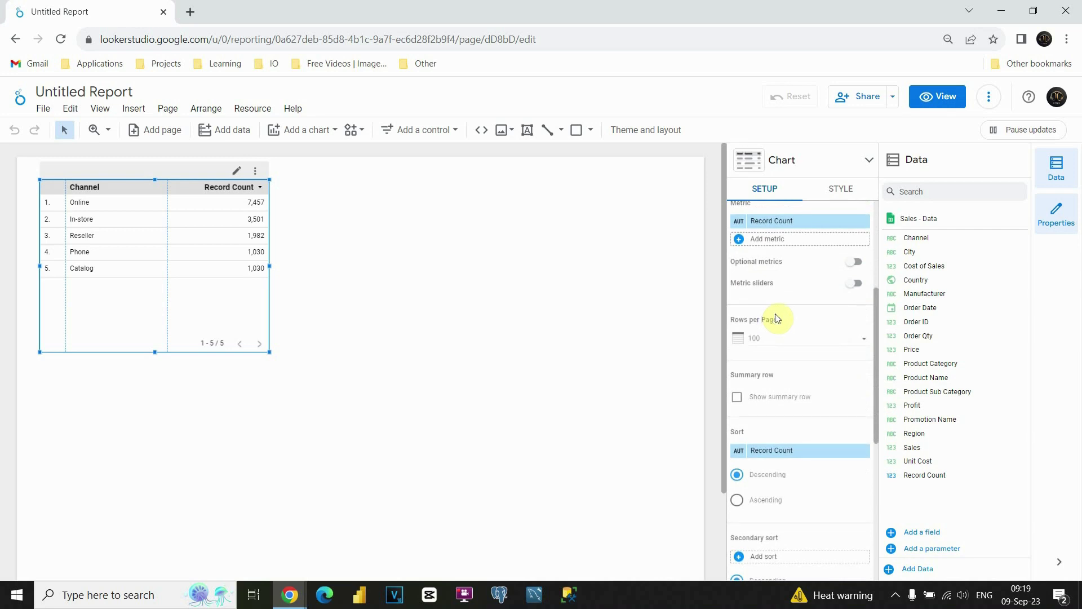
{"action": "scroll", "coordinate": [777, 315], "scroll_direction": "down", "scroll_amount": 1}
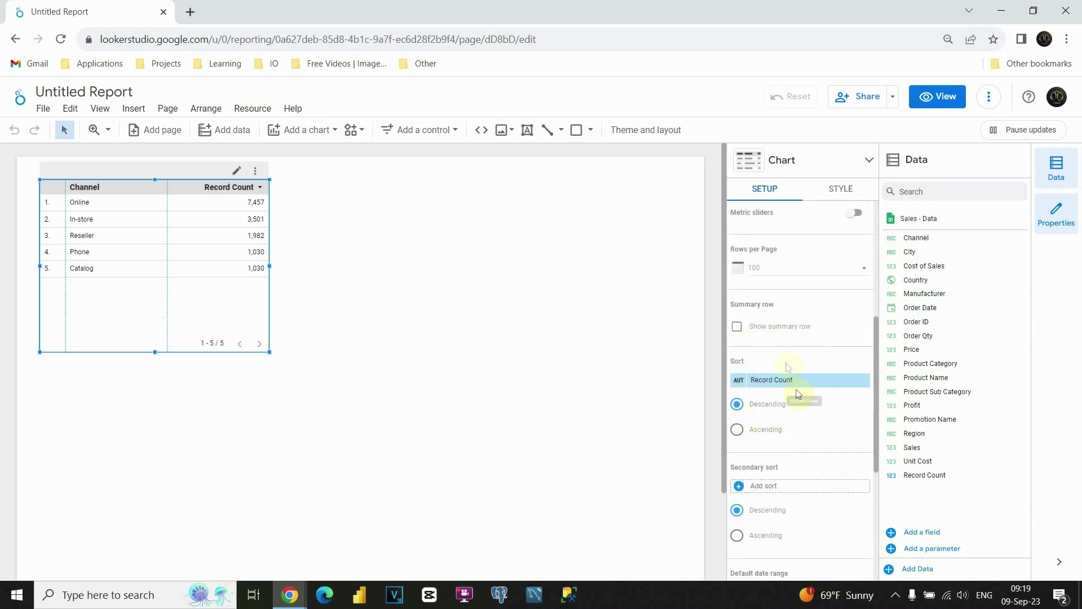
{"action": "scroll", "coordinate": [781, 366], "scroll_direction": "down", "scroll_amount": 2}
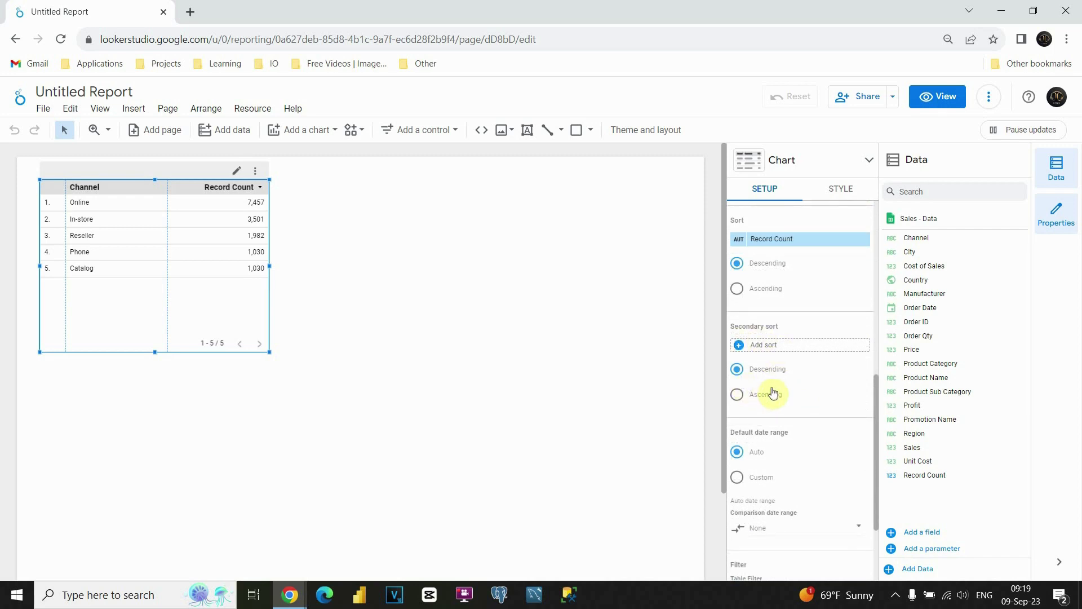
{"action": "scroll", "coordinate": [772, 391], "scroll_direction": "down", "scroll_amount": 1}
{"action": "scroll", "coordinate": [778, 410], "scroll_direction": "down", "scroll_amount": 1}
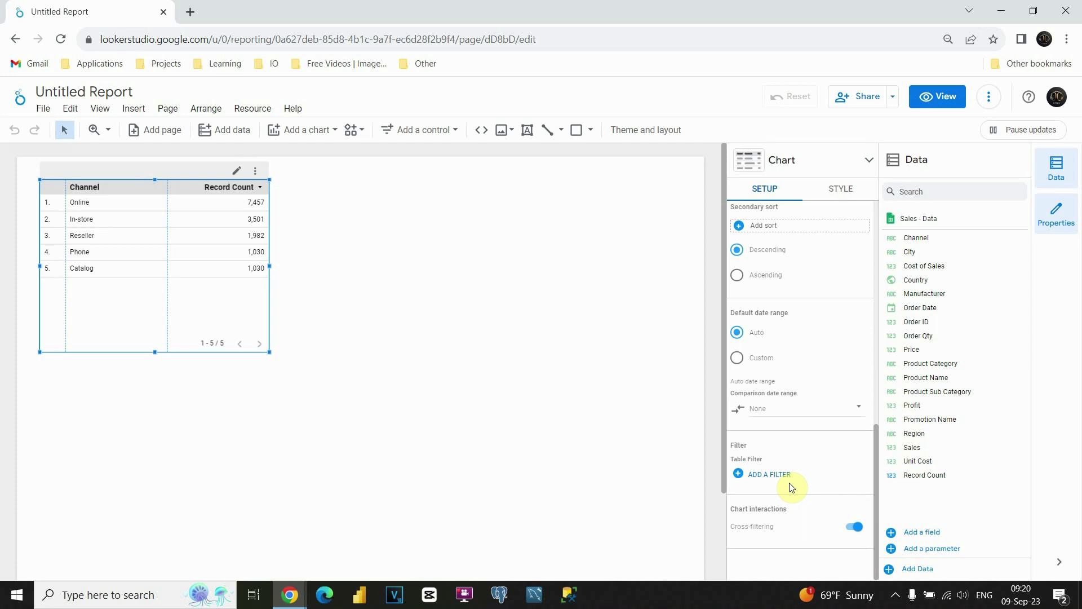
- Review the table's Style options: header, colours, footer pagination and missing data
{"action": "left_click", "coordinate": [841, 191]}
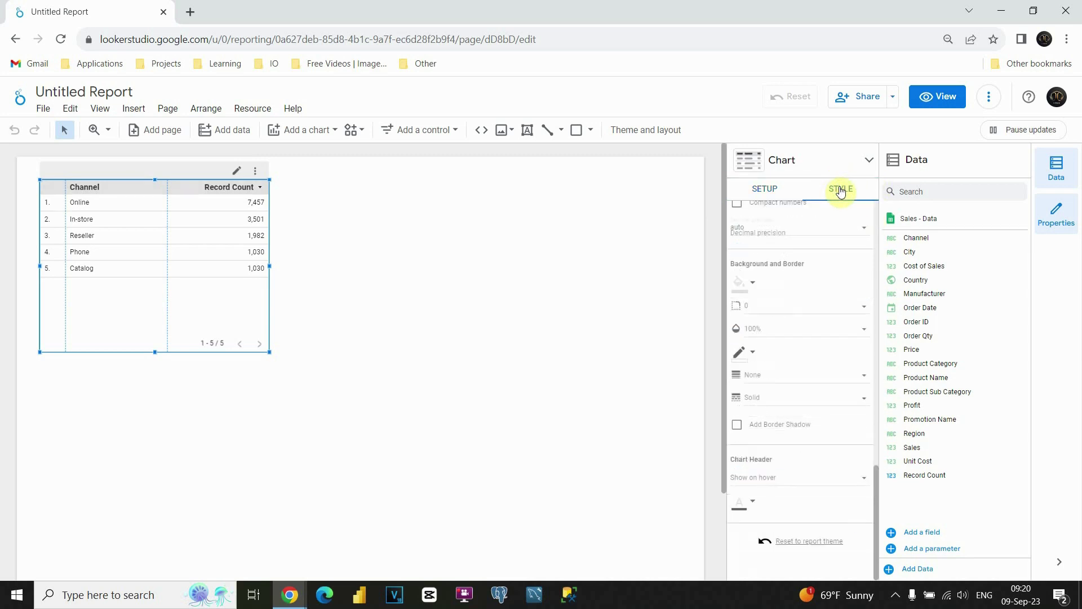
{"action": "scroll", "coordinate": [807, 243], "scroll_direction": "up", "scroll_amount": 2}
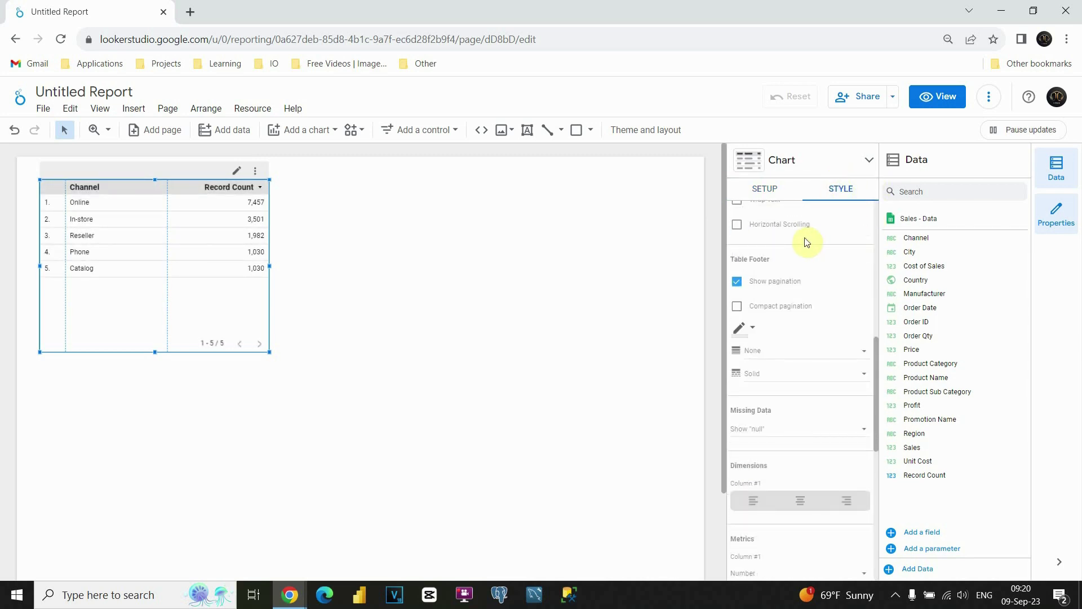
{"action": "scroll", "coordinate": [808, 243], "scroll_direction": "up", "scroll_amount": 6}
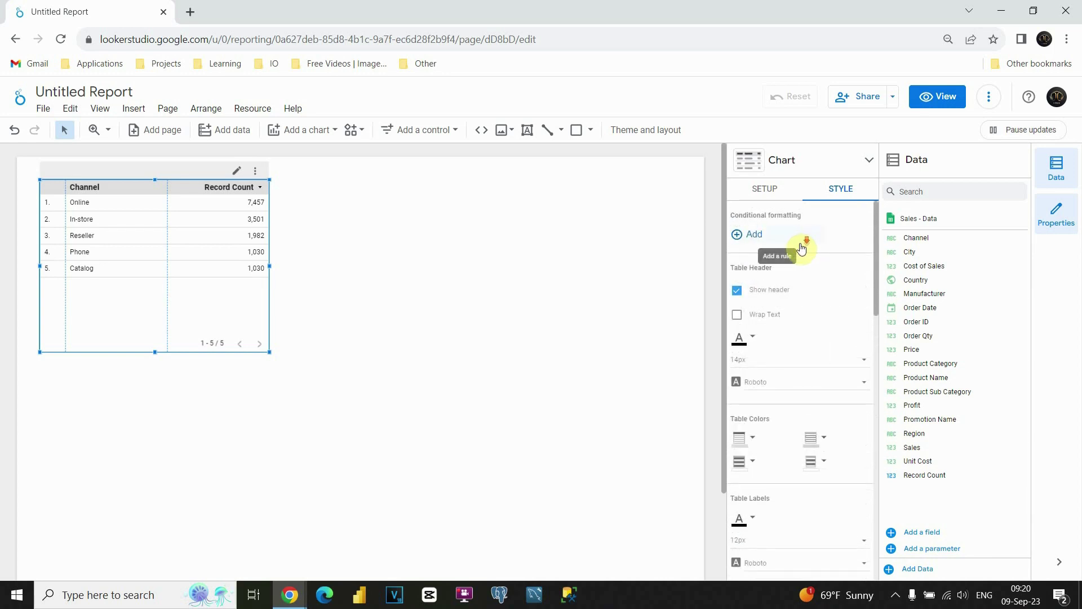
{"action": "scroll", "coordinate": [802, 247], "scroll_direction": "down", "scroll_amount": 5}
{"action": "scroll", "coordinate": [803, 247], "scroll_direction": "down", "scroll_amount": 4}
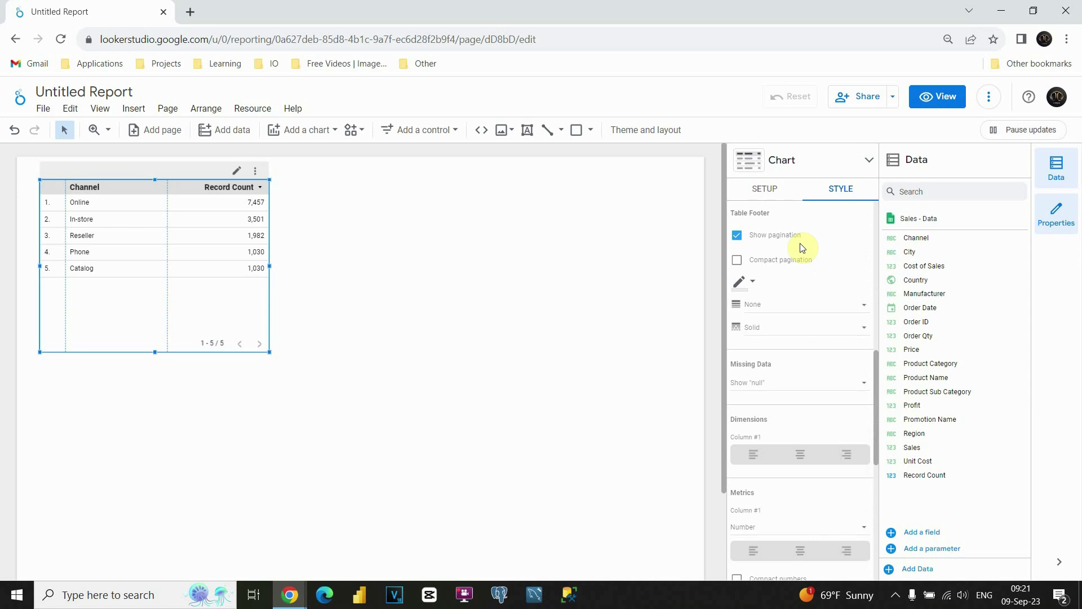
{"action": "left_click", "coordinate": [1057, 165]}
{"action": "left_click", "coordinate": [1060, 220]}
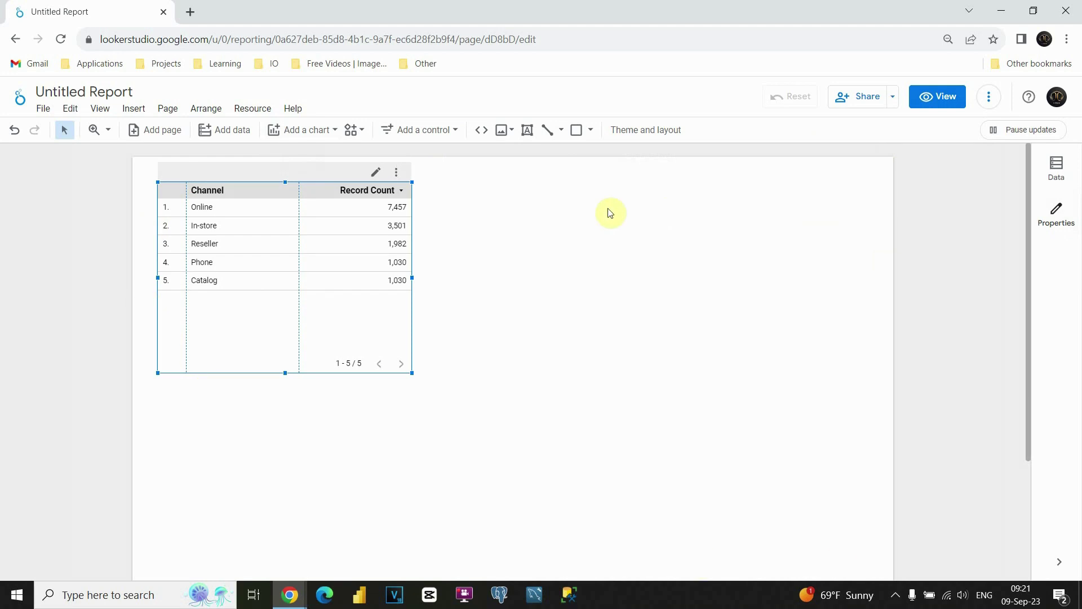
{"action": "left_click", "coordinate": [1056, 167]}
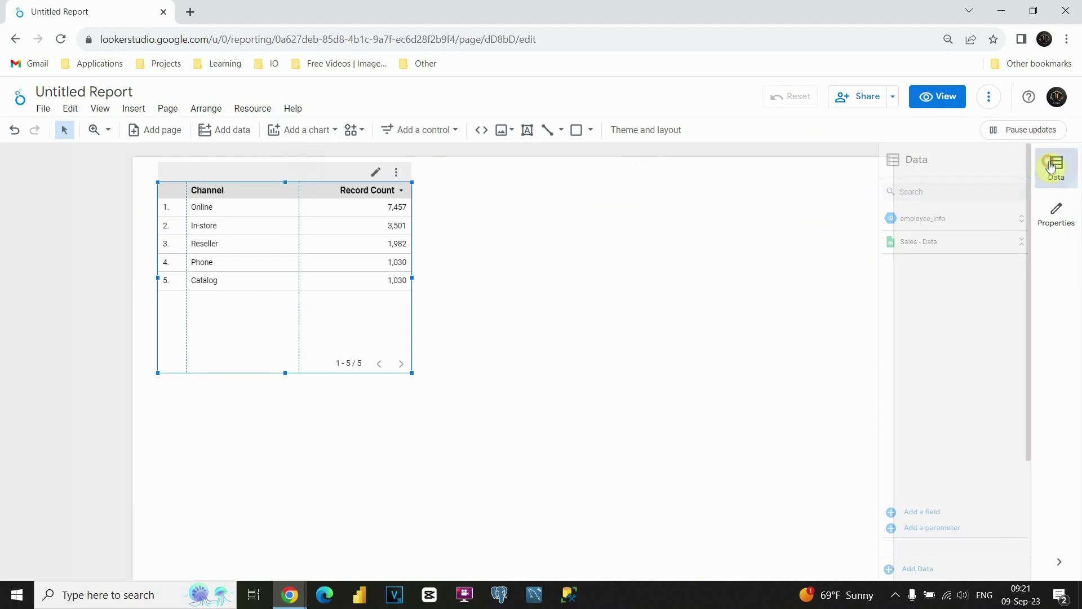
{"action": "left_click", "coordinate": [1051, 218]}
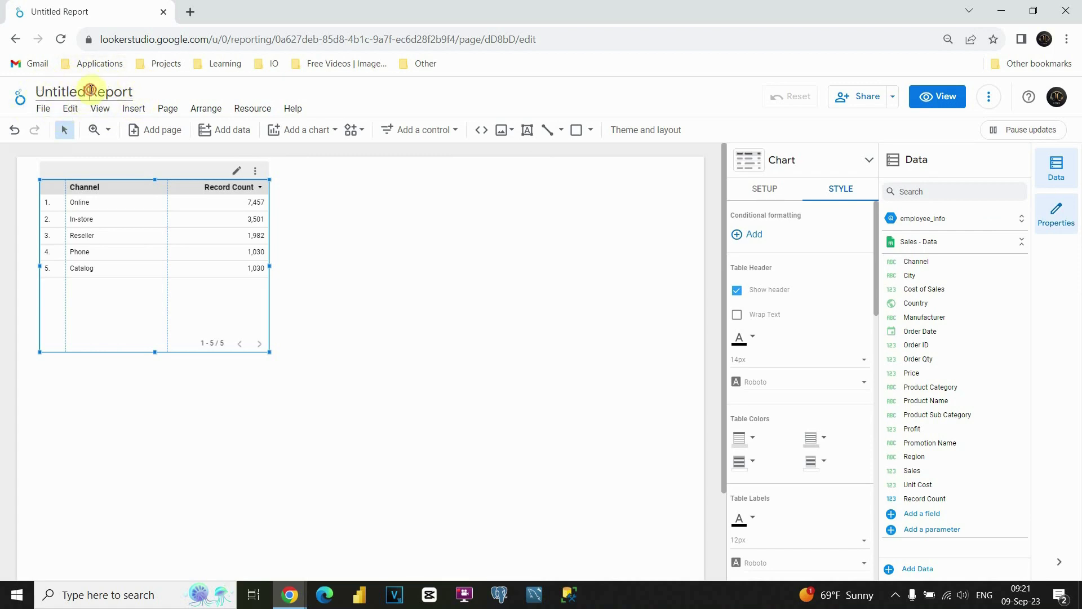
- Rename the report from Untitled Report to 'Sales Report'
{"action": "triple_click", "coordinate": [92, 90]}
{"action": "type", "text": "Sales Report"}
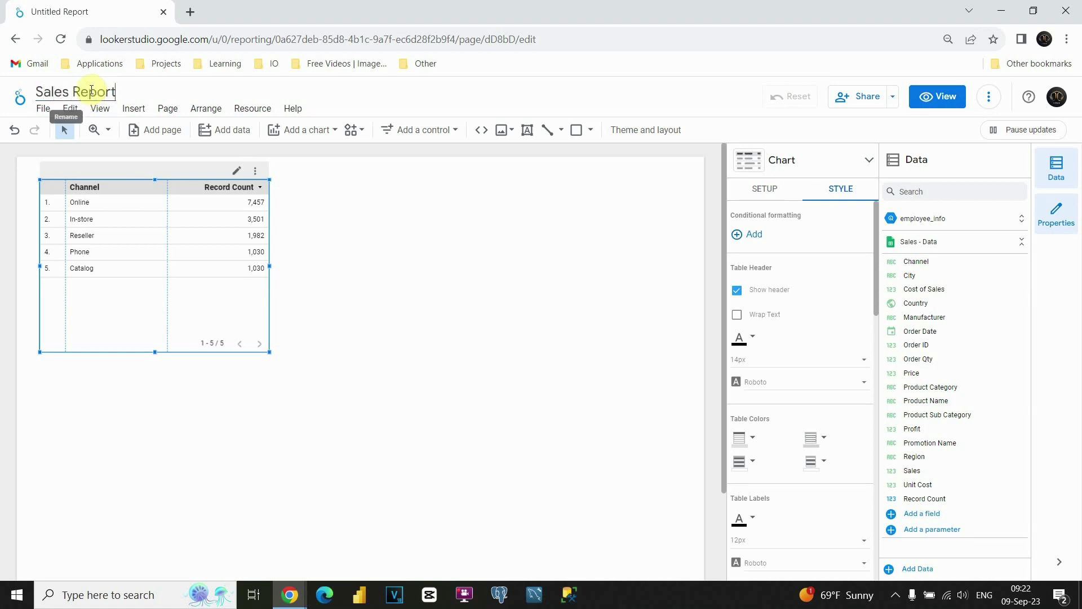
{"action": "key", "text": "Return"}
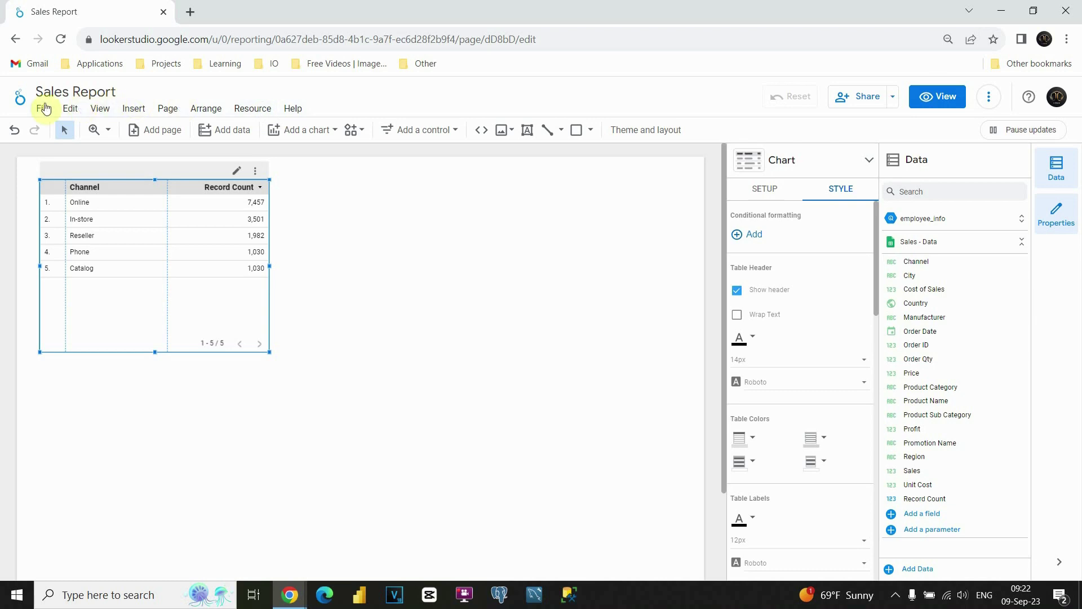
{"action": "left_click", "coordinate": [42, 108]}
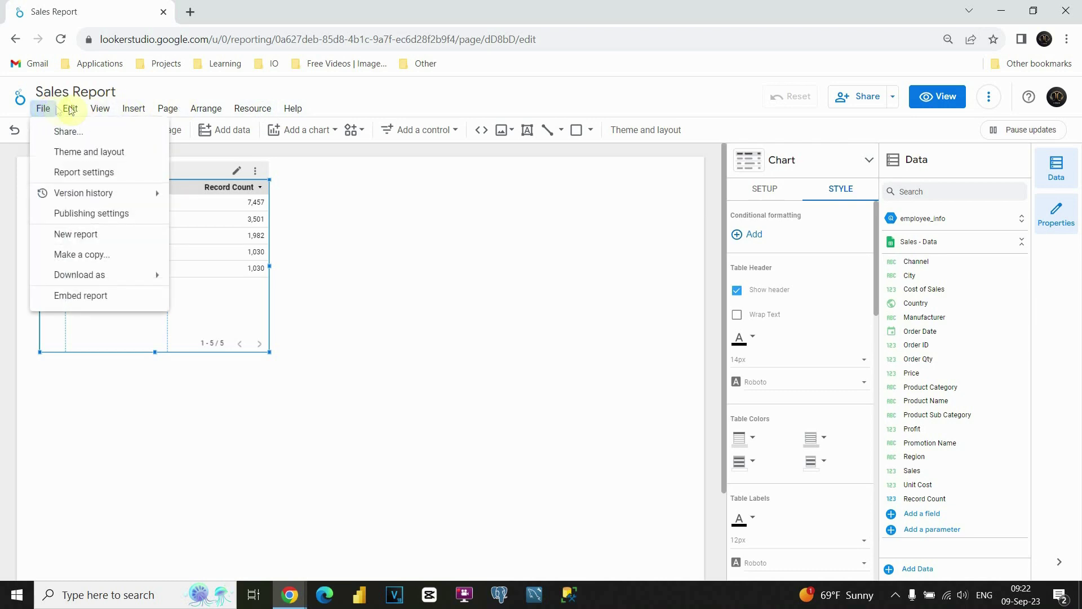
- Browse the Edit, View, Insert, Page and Arrange menus
{"action": "left_click", "coordinate": [71, 108]}
{"action": "left_click", "coordinate": [73, 111]}
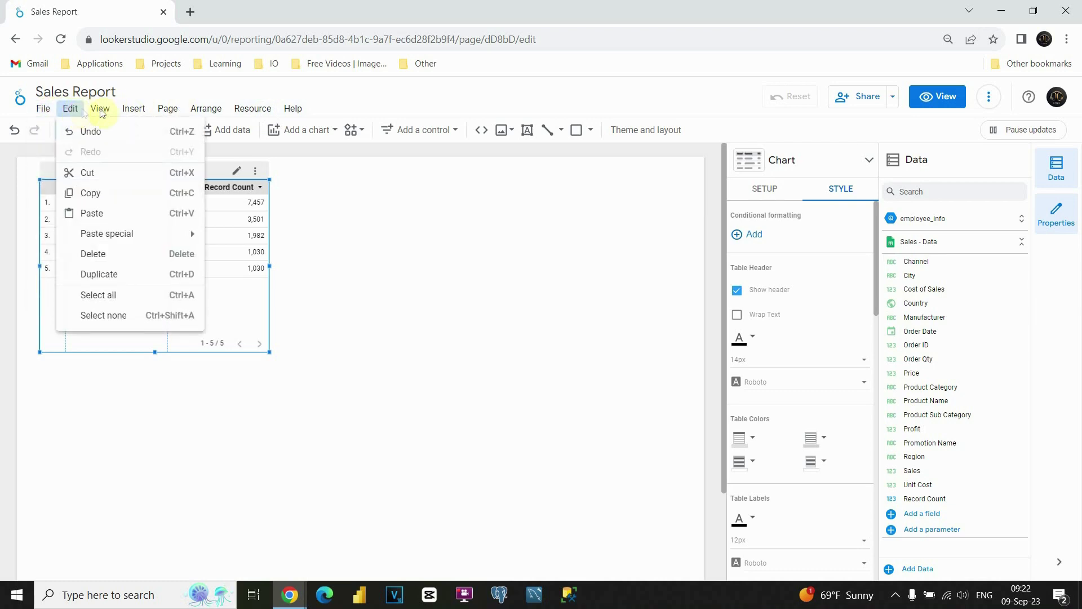
{"action": "left_click", "coordinate": [101, 109]}
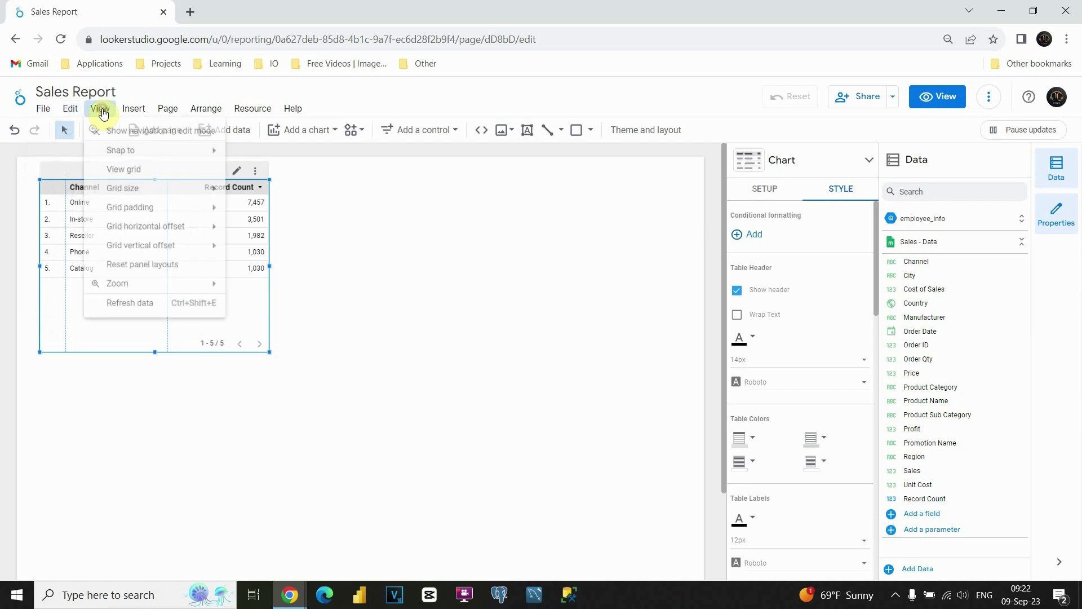
{"action": "left_click", "coordinate": [134, 109]}
{"action": "left_click", "coordinate": [135, 109]}
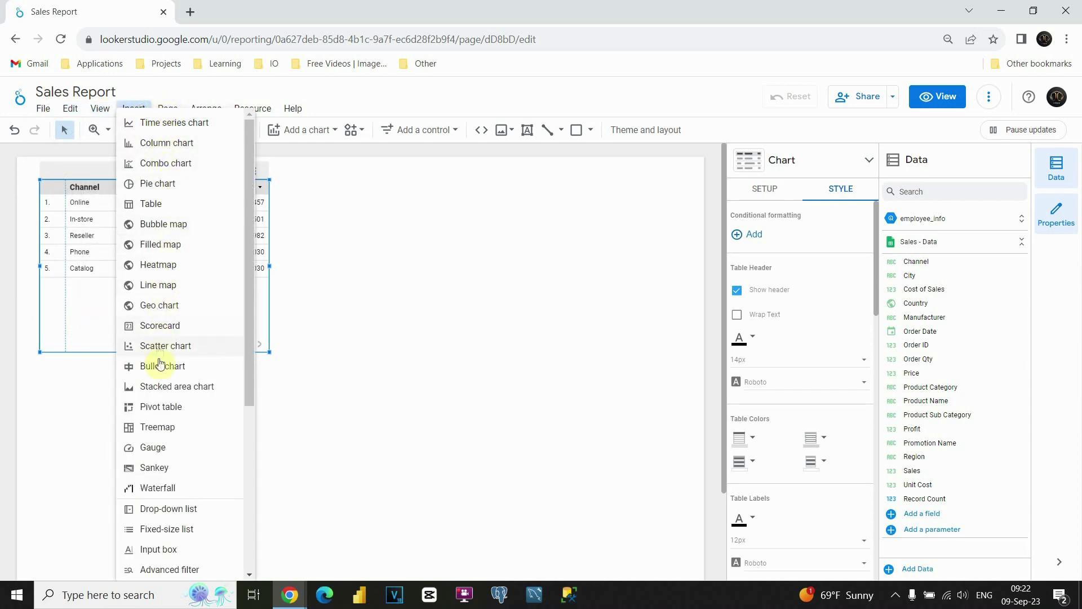
{"action": "left_click", "coordinate": [175, 107]}
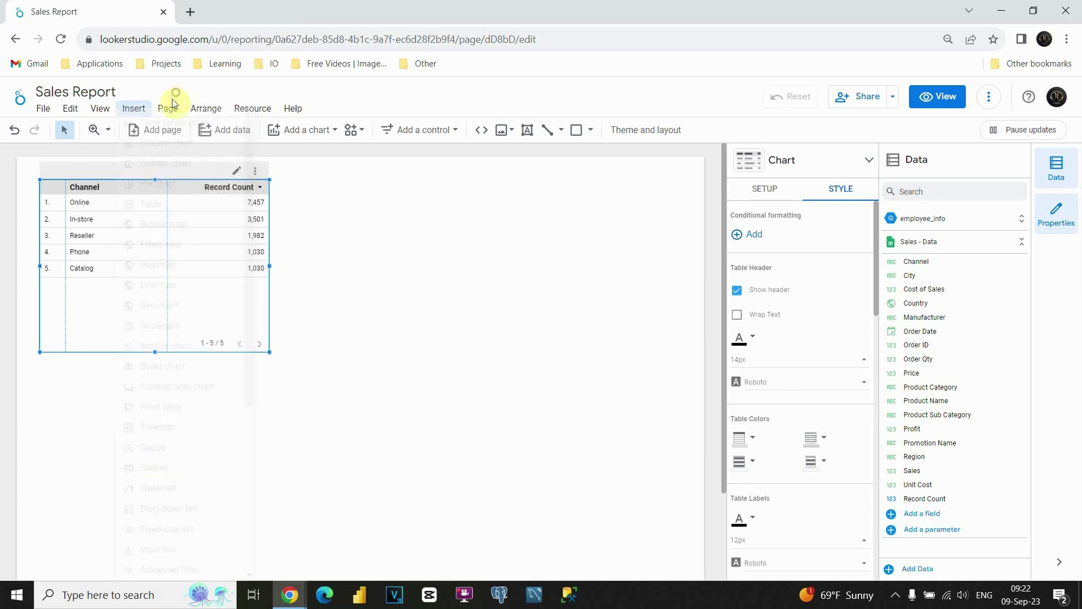
{"action": "left_click", "coordinate": [170, 109]}
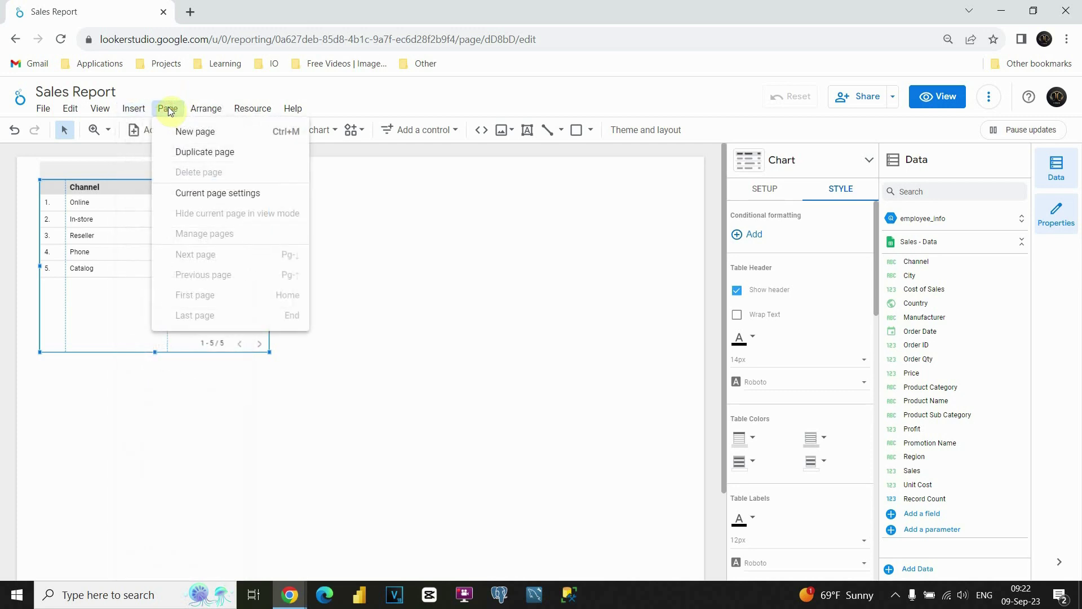
{"action": "left_click", "coordinate": [194, 108]}
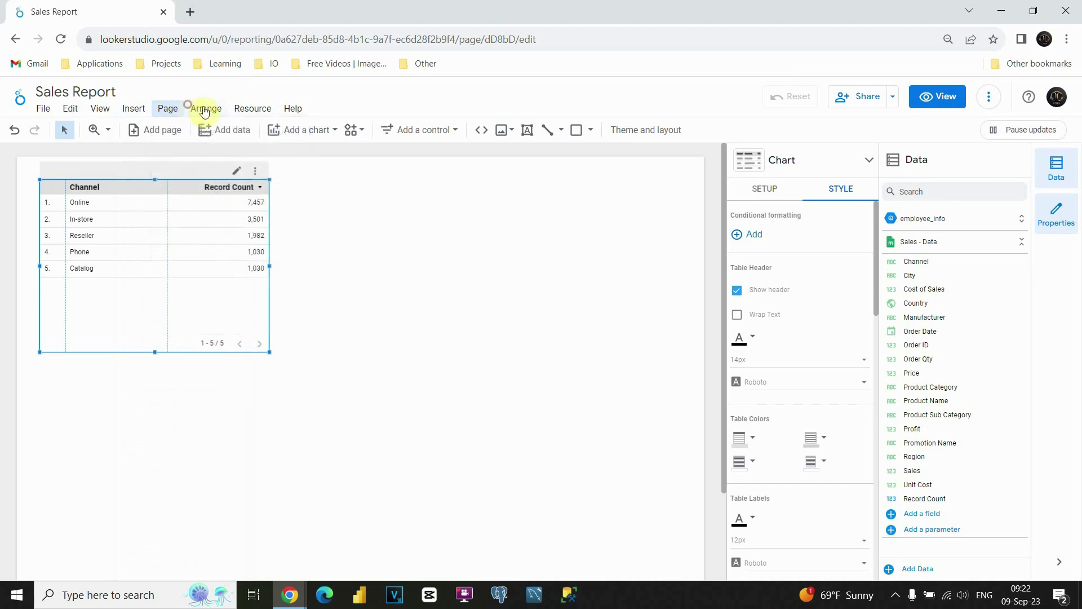
{"action": "left_click", "coordinate": [206, 108]}
- Open the data sources manager from the Resource menu, listing employee_info and Sales - Data
{"action": "left_click", "coordinate": [257, 107]}
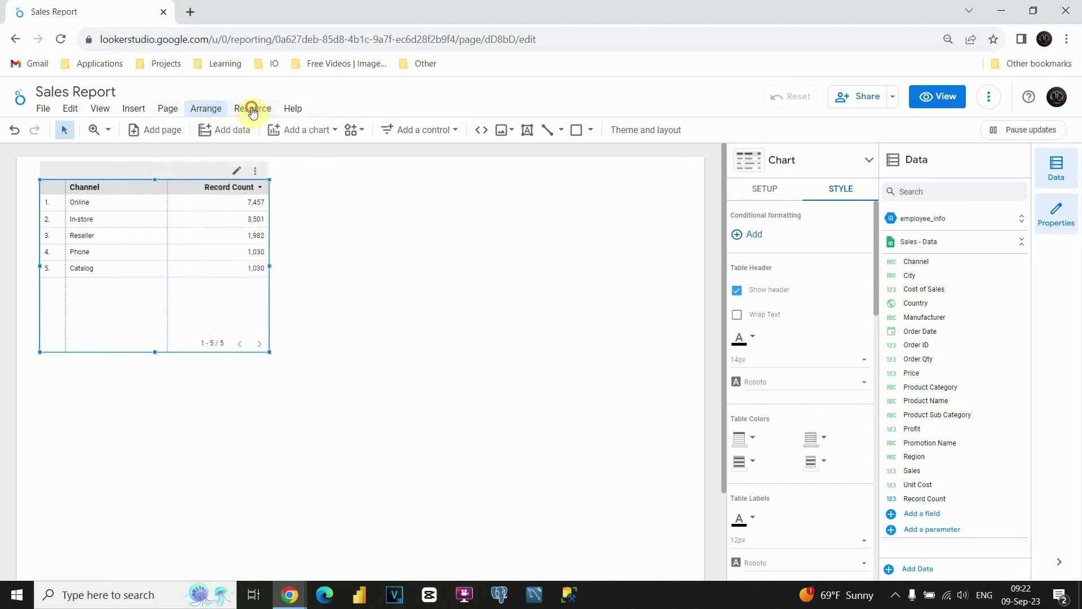
{"action": "left_click", "coordinate": [253, 110]}
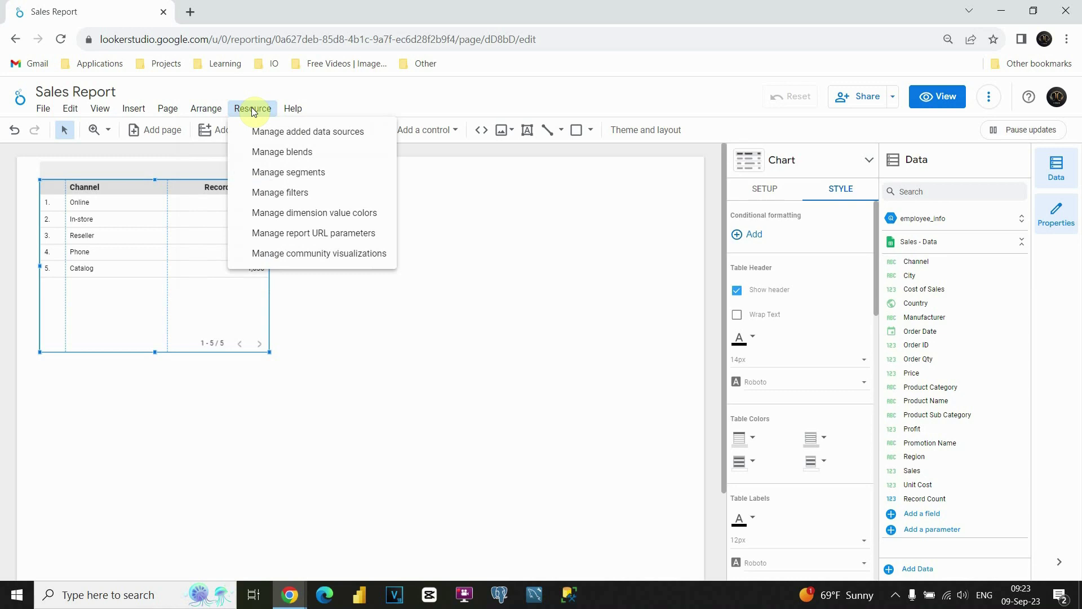
{"action": "left_click", "coordinate": [300, 132]}
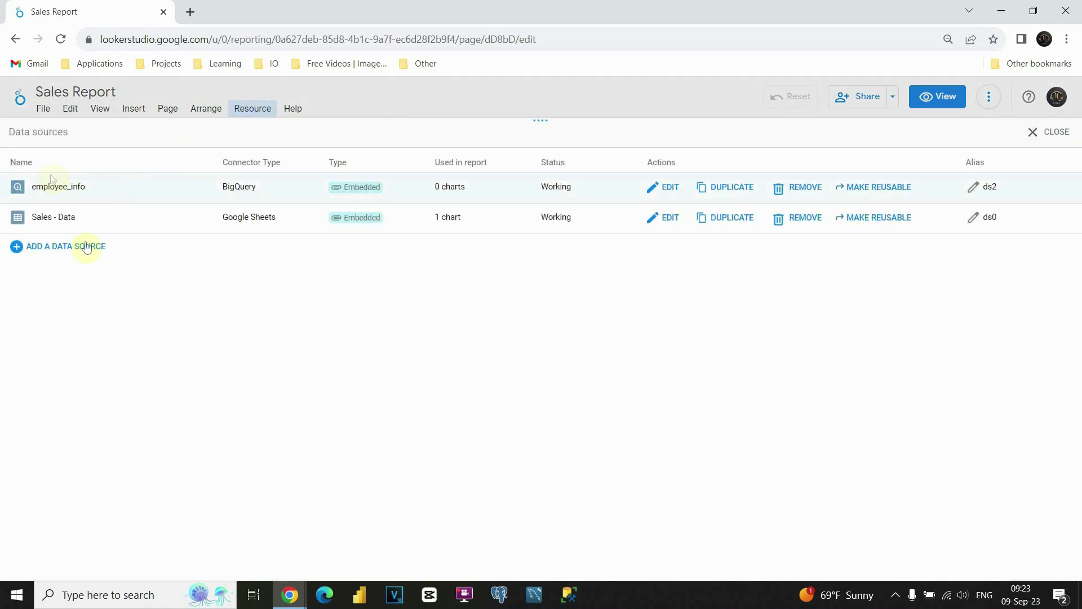
{"action": "left_click", "coordinate": [1041, 133]}
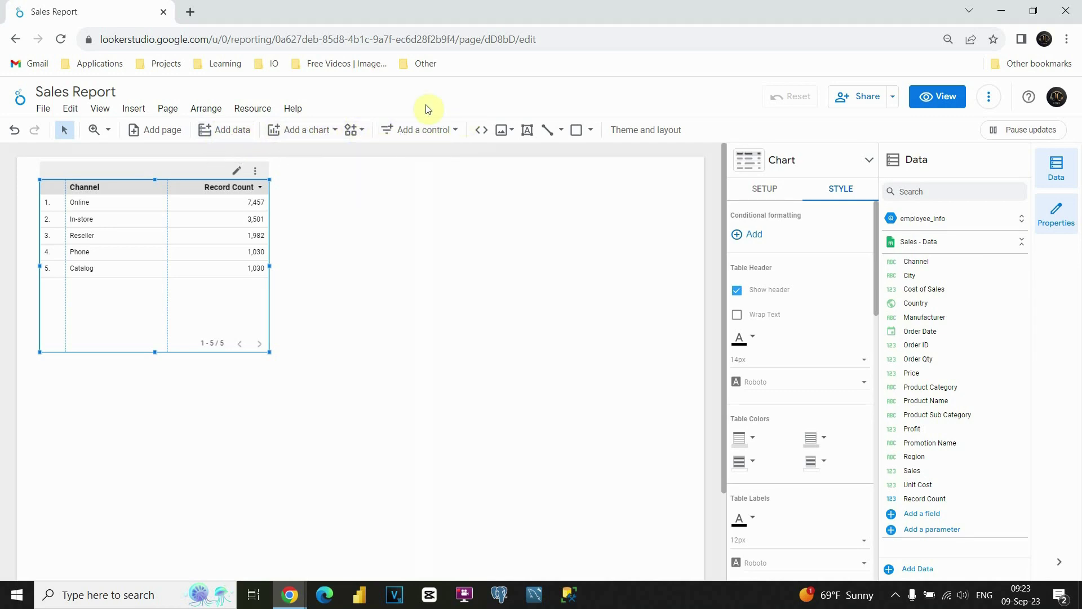
{"action": "left_click", "coordinate": [454, 131]}
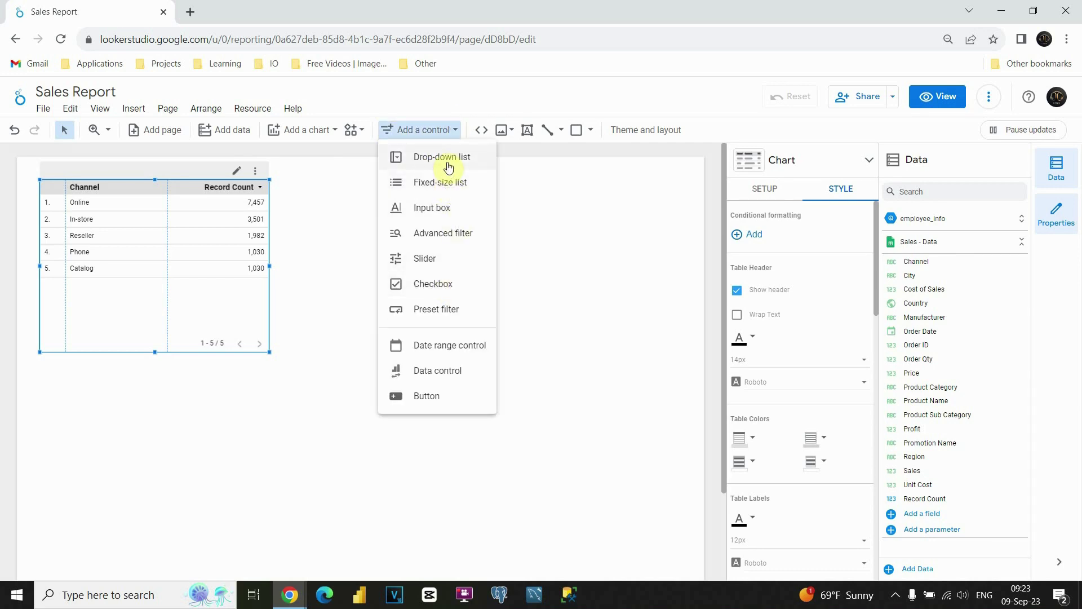
{"action": "left_click", "coordinate": [485, 113]}
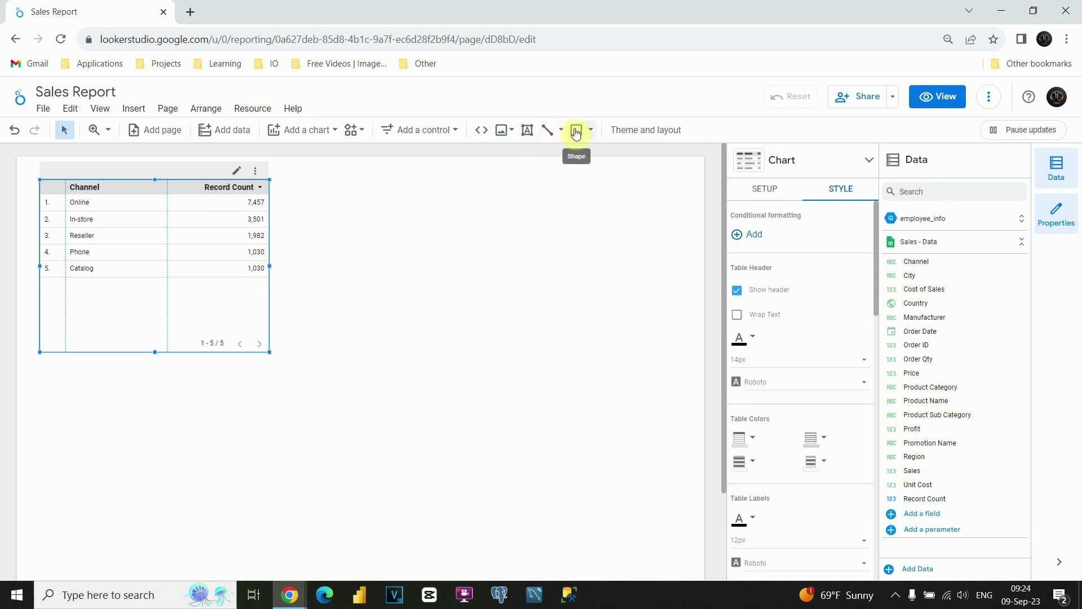
- Browse the available report themes in the Theme and layout panel
{"action": "left_click", "coordinate": [646, 132]}
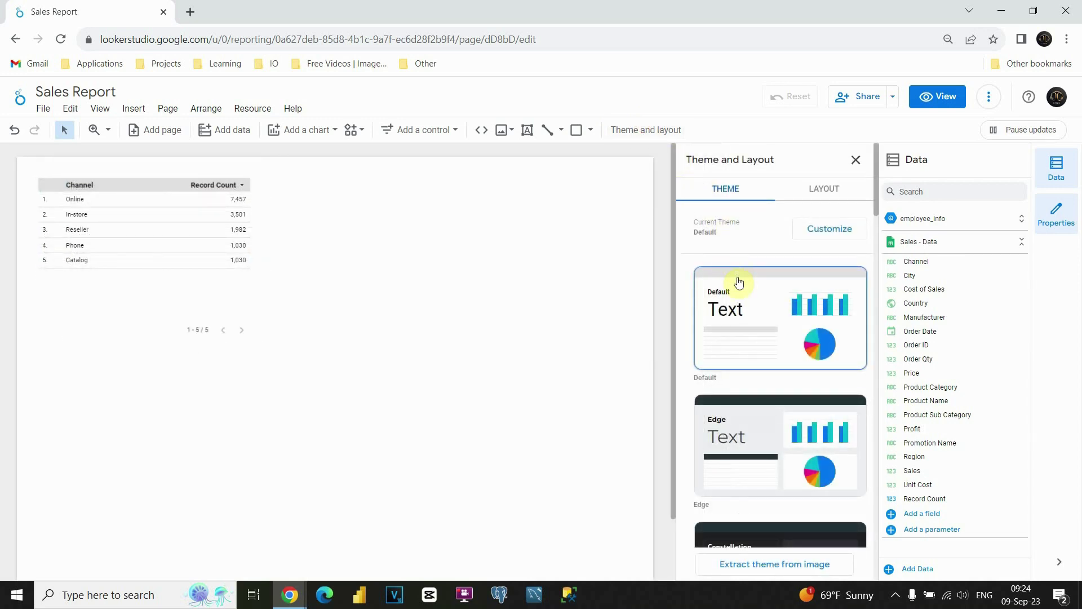
{"action": "scroll", "coordinate": [739, 282], "scroll_direction": "down", "scroll_amount": 10}
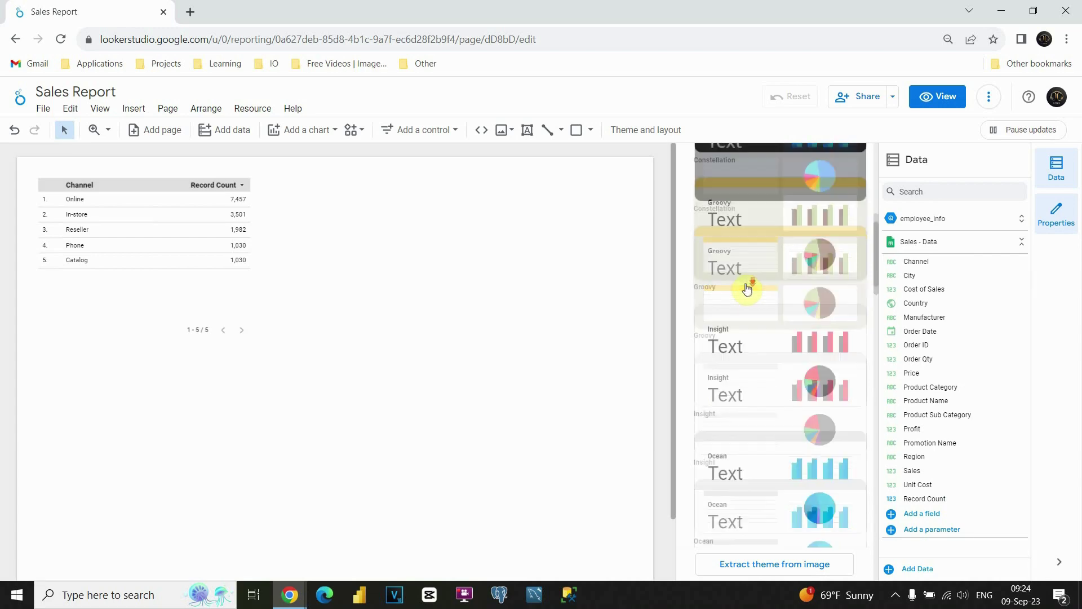
{"action": "scroll", "coordinate": [747, 289], "scroll_direction": "down", "scroll_amount": 6}
{"action": "scroll", "coordinate": [746, 288], "scroll_direction": "up", "scroll_amount": 6}
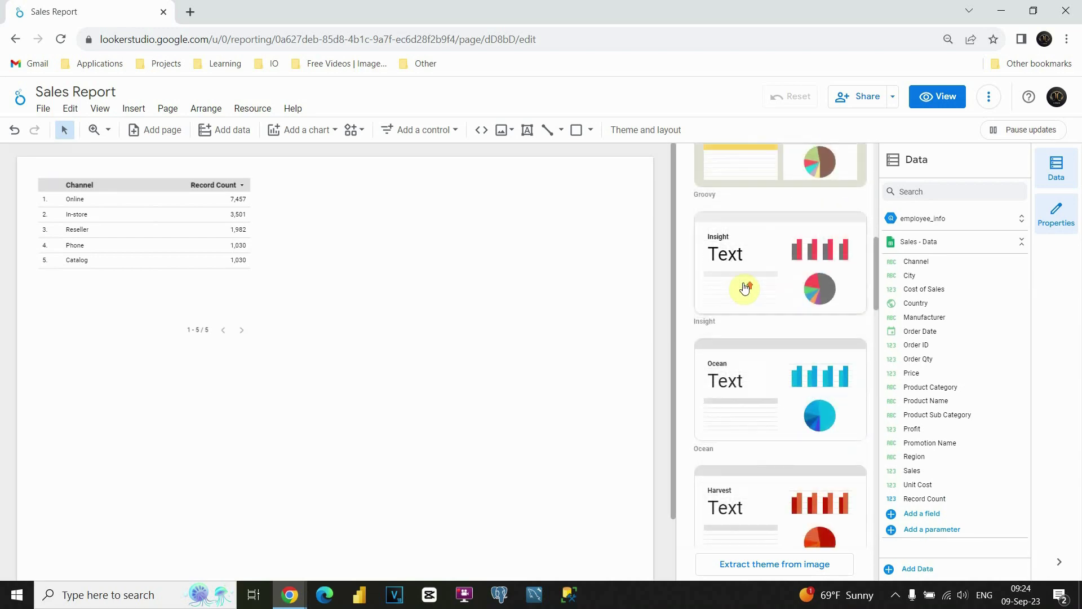
{"action": "scroll", "coordinate": [744, 287], "scroll_direction": "up", "scroll_amount": 10}
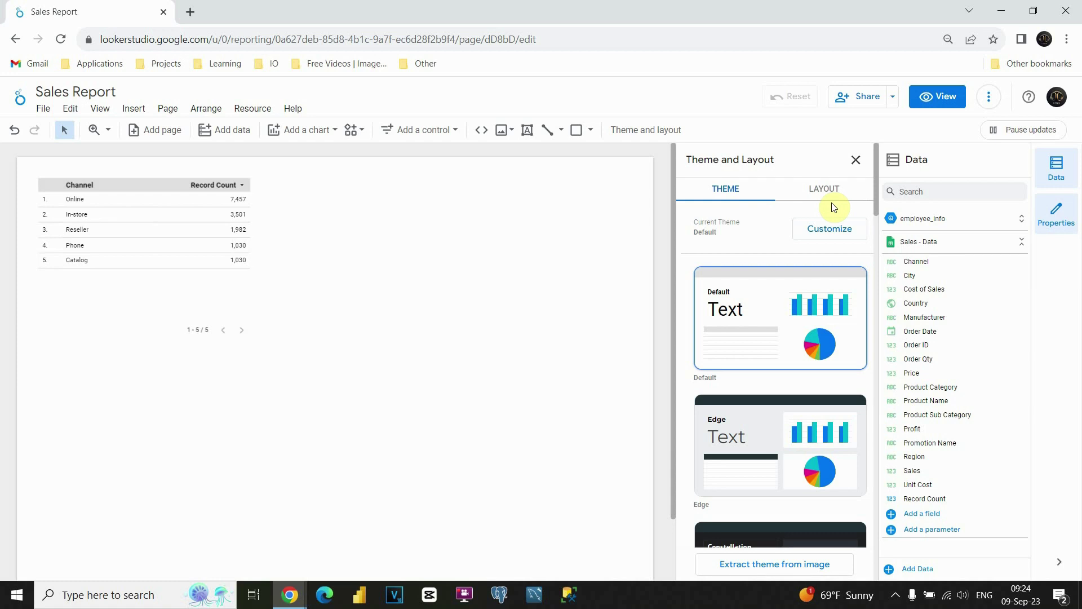
- Review the layout settings (US letter landscape, 1200 x 900 canvas) and enable snap to grid
{"action": "left_click", "coordinate": [816, 190]}
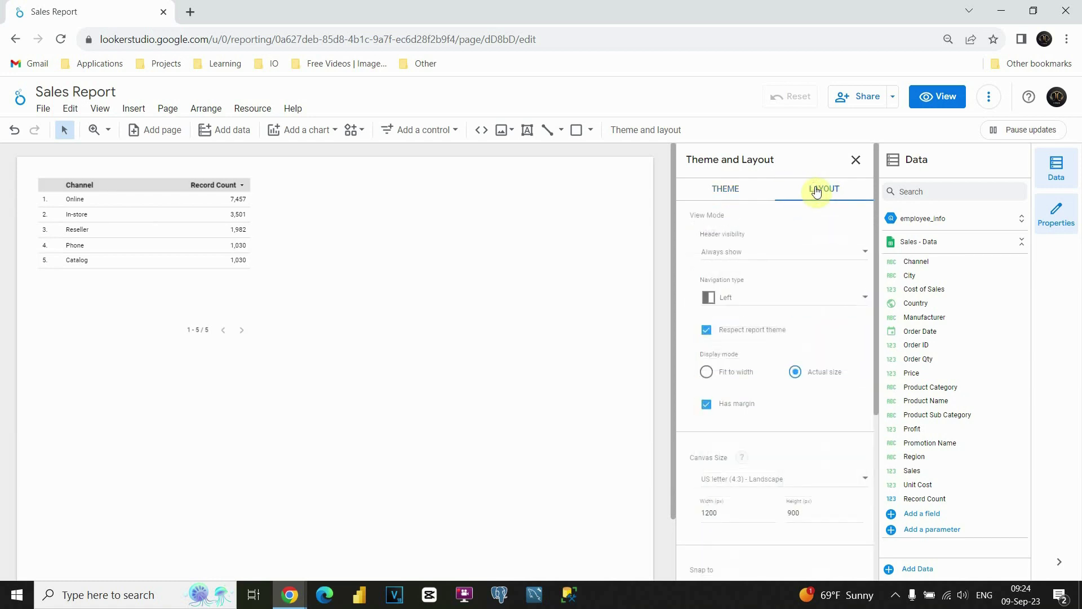
{"action": "scroll", "coordinate": [784, 225], "scroll_direction": "down", "scroll_amount": 3}
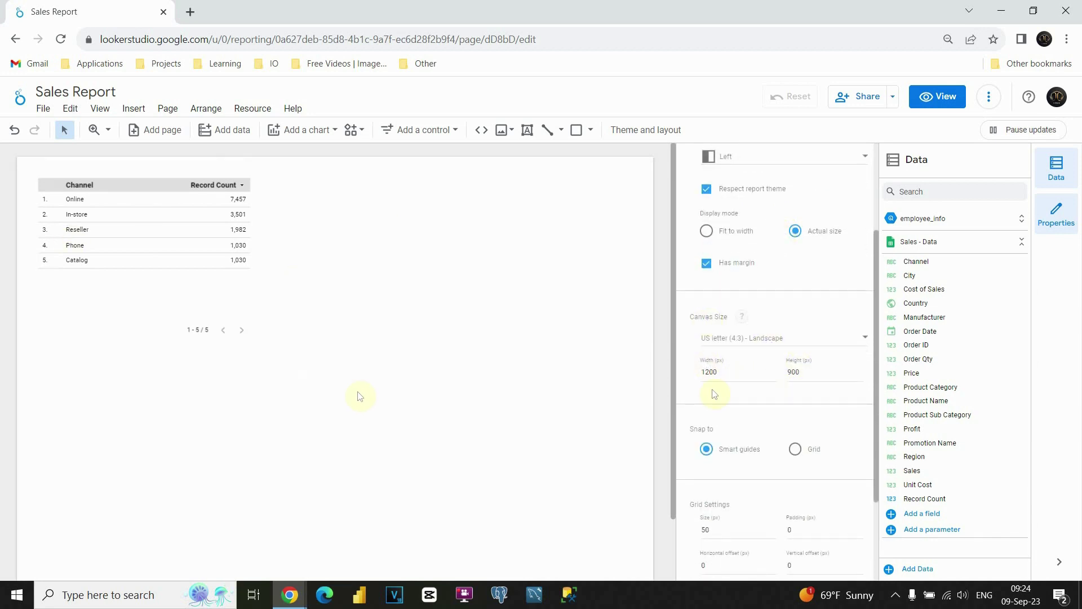
{"action": "scroll", "coordinate": [801, 327], "scroll_direction": "down", "scroll_amount": 3}
{"action": "left_click", "coordinate": [797, 325]}
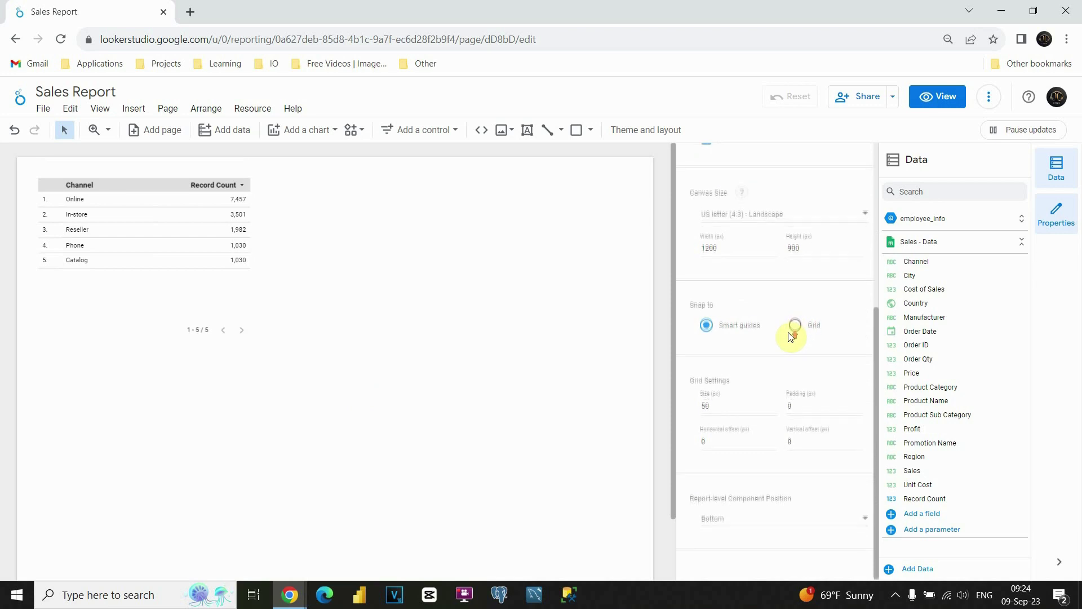
{"action": "scroll", "coordinate": [790, 330], "scroll_direction": "up", "scroll_amount": 5}
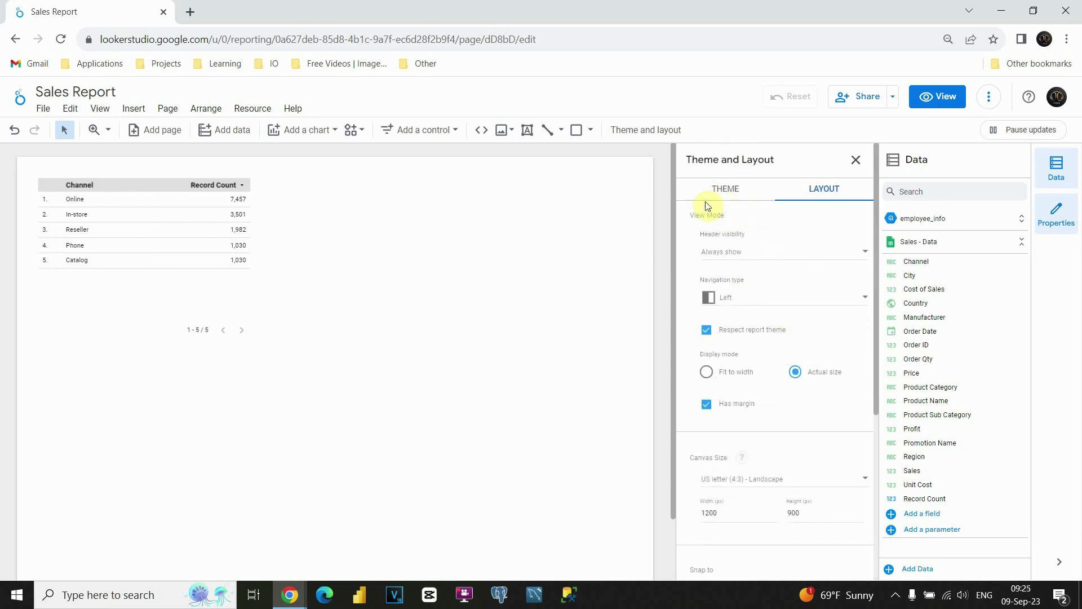